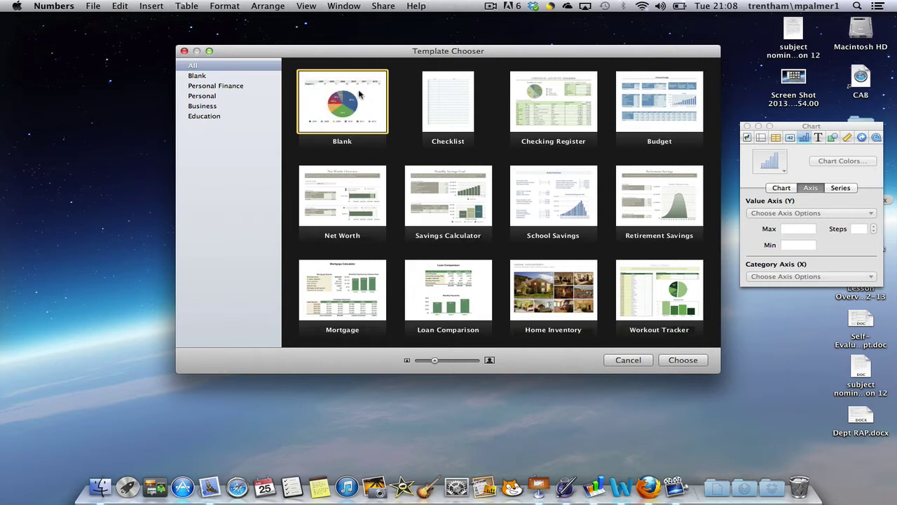
Create a new Untitled spreadsheet from the Blank template
left_click(689, 362)
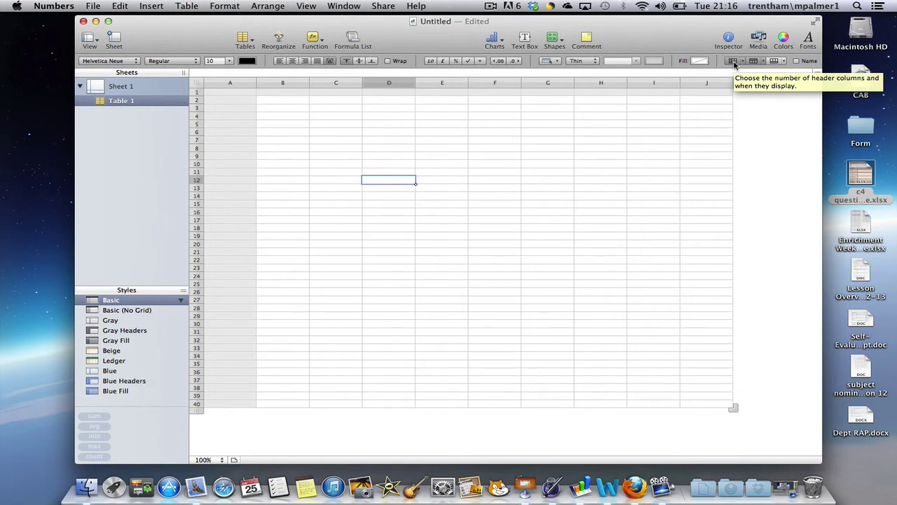
Set Table 1's header columns to 0 so column A holds ordinary data
left_click(733, 62)
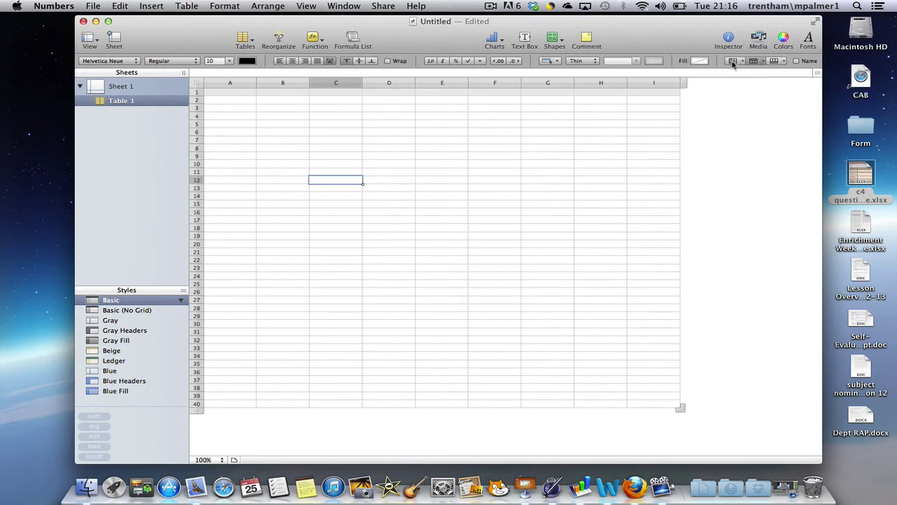
left_click(743, 62)
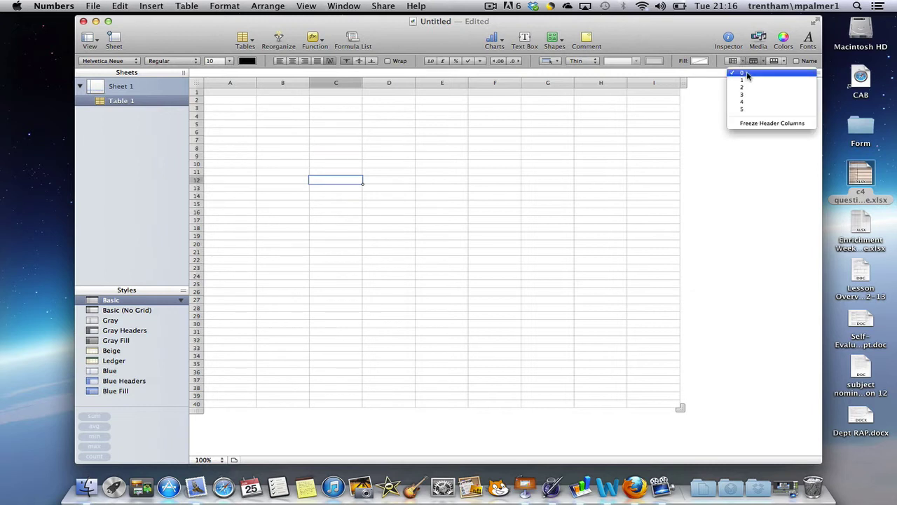
left_click(744, 73)
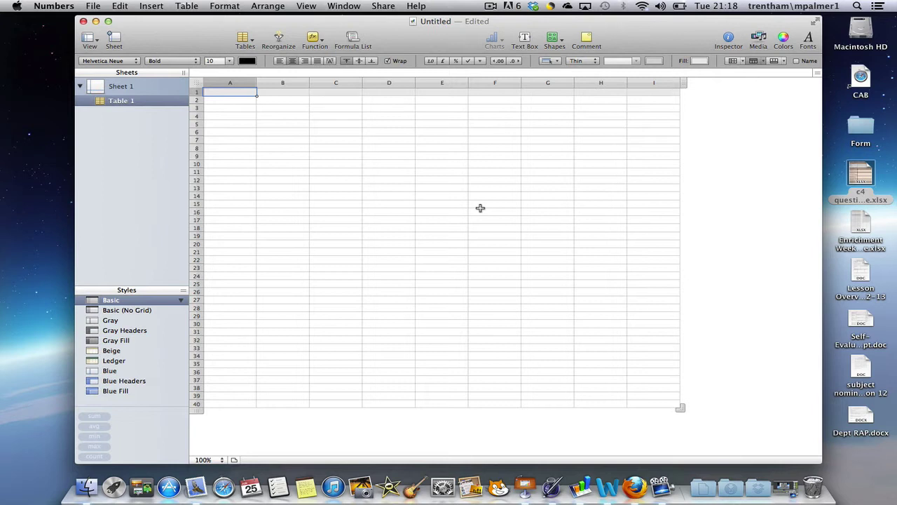
Enter Yes and No in A1 and B1, with counts 8 and 3 in A2 and B2
type("Yes")
key("Tab")
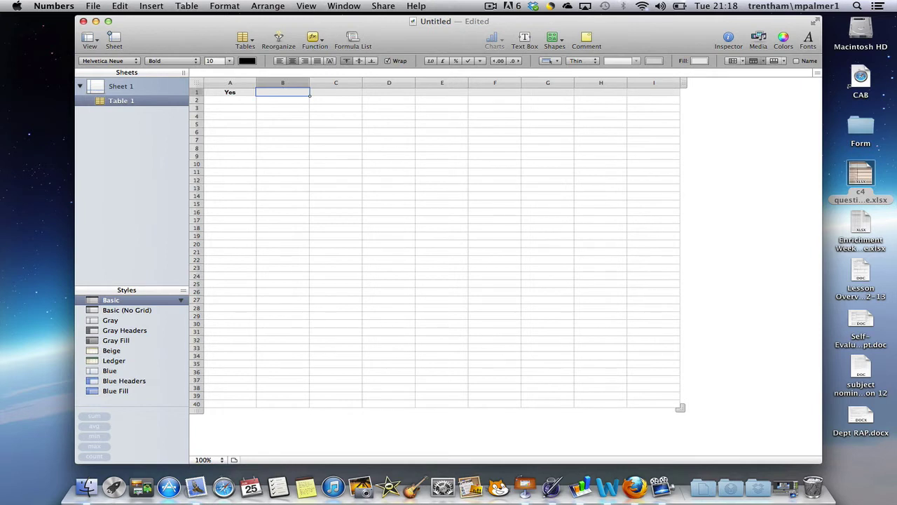
type("No")
key("Return")
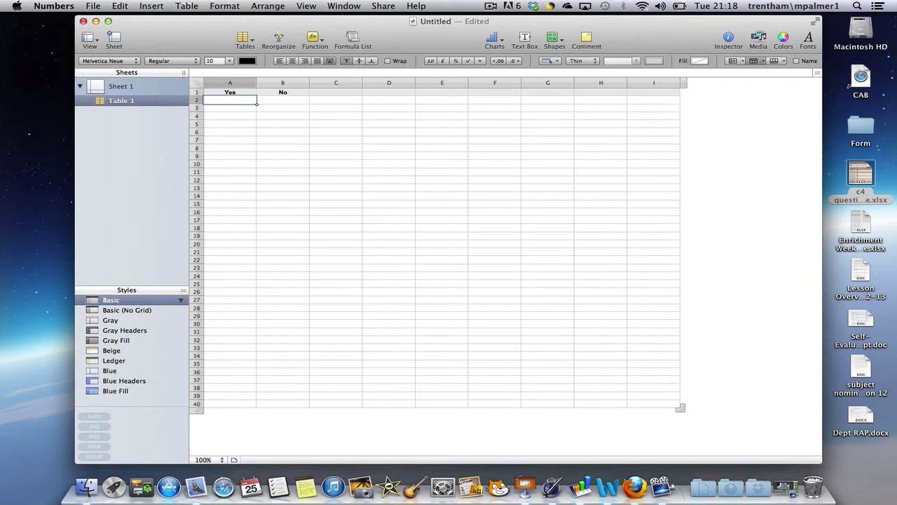
type("8")
key("Tab")
type("3")
key("Tab")
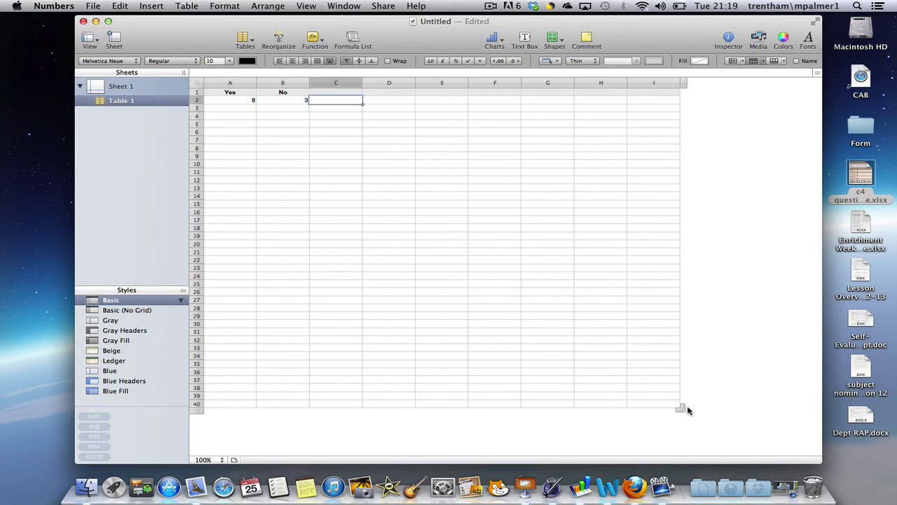
Shrink Table 1 to two rows by two columns and select the counts in A2:B2
left_click_drag(685, 411, 246, 92)
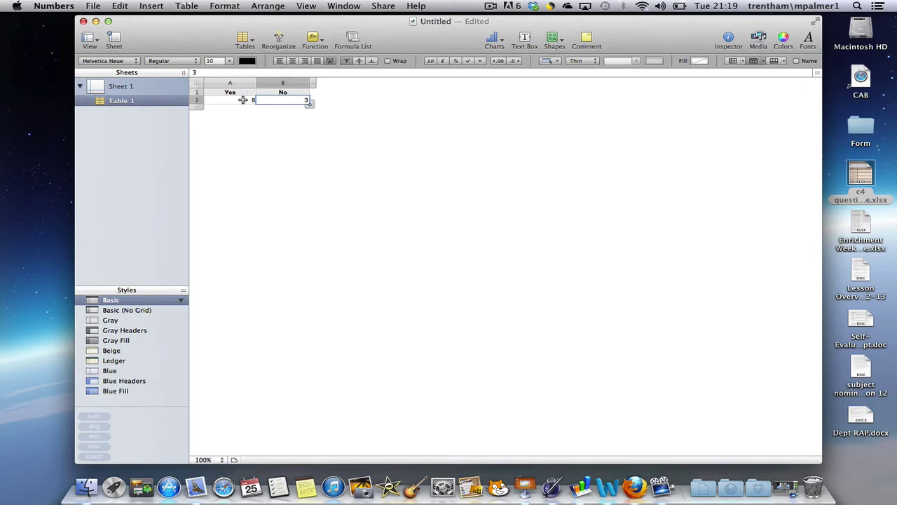
left_click(243, 100)
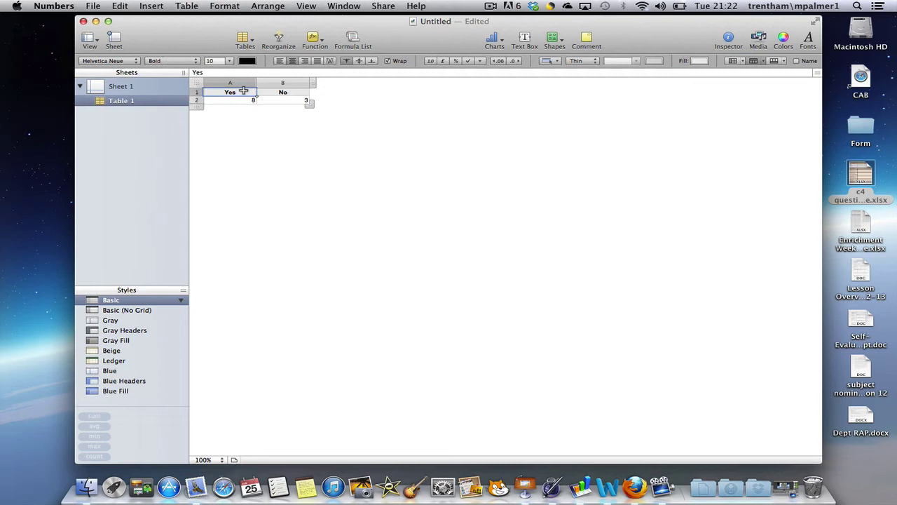
left_click_drag(249, 99, 286, 103)
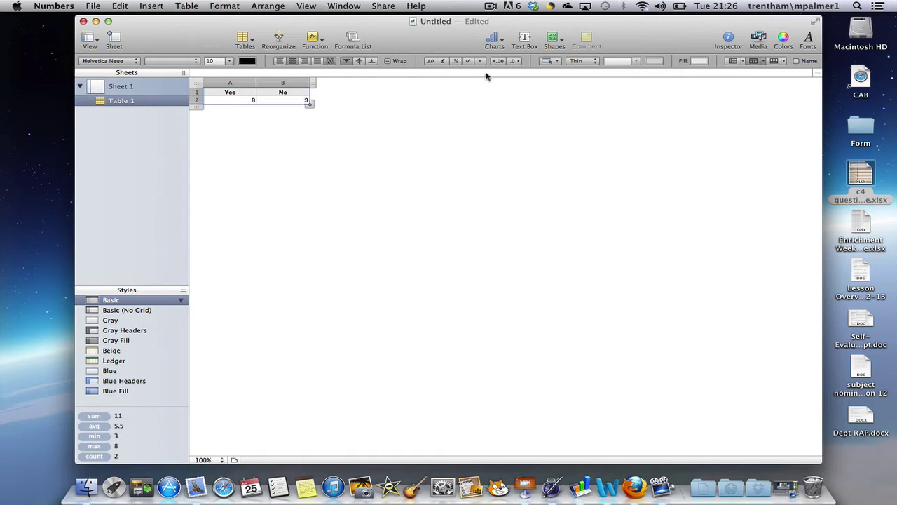
Insert a 3D column chart of the Yes/No counts, enlarge it and rotate it slightly
left_click(502, 40)
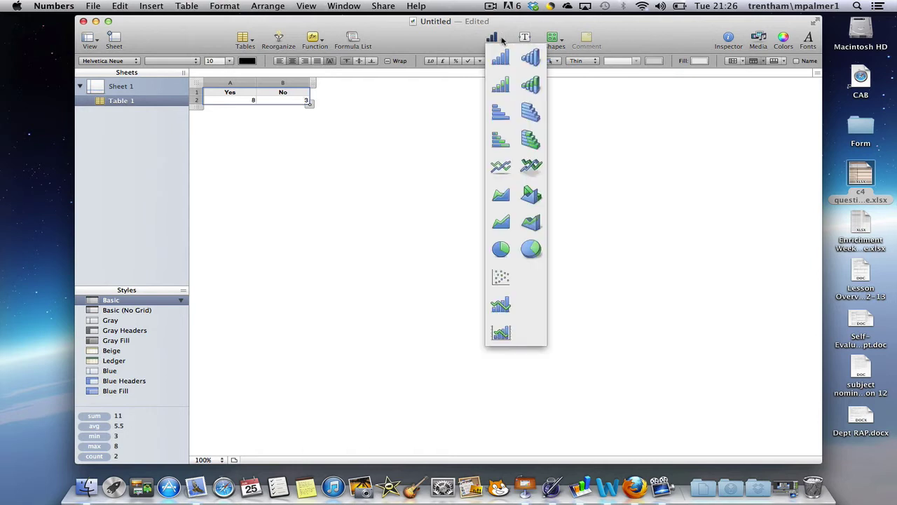
left_click(531, 62)
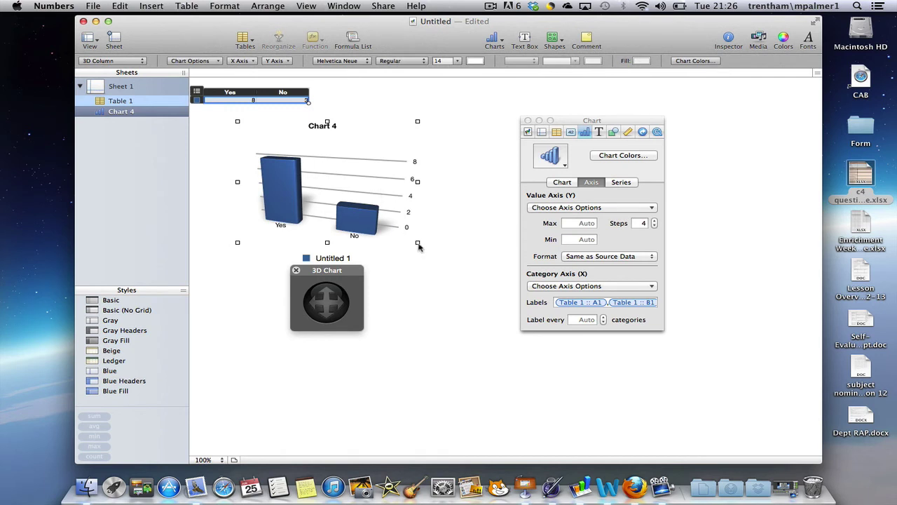
left_click_drag(418, 243, 462, 291)
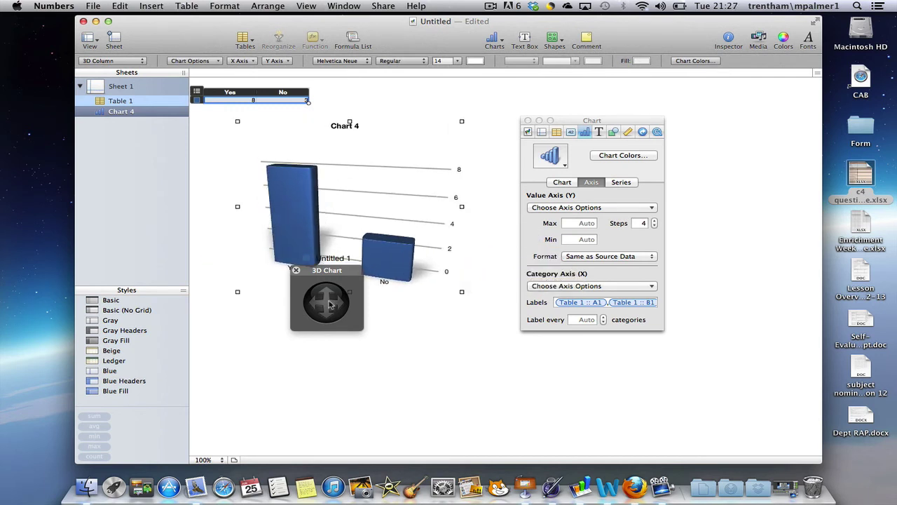
left_click_drag(327, 300, 326, 300)
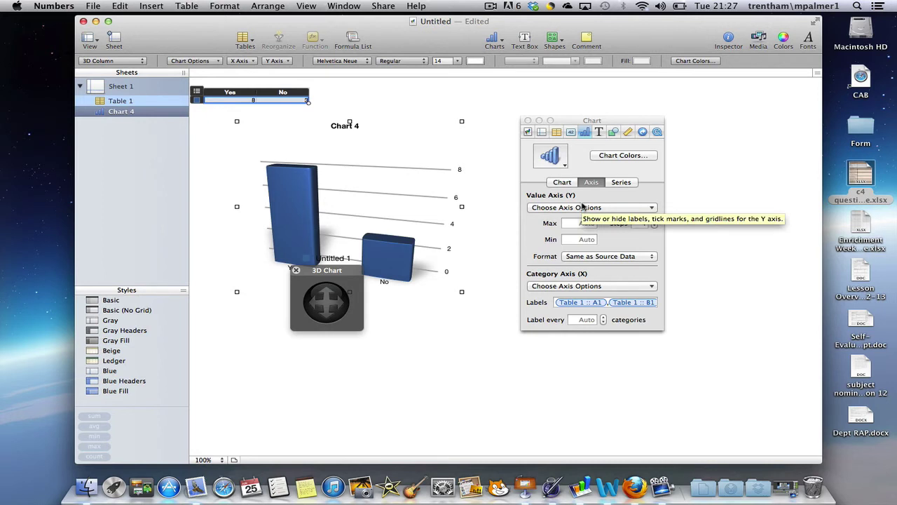
Hide the chart legend and give the value axis the title 'Number of people'
left_click(565, 183)
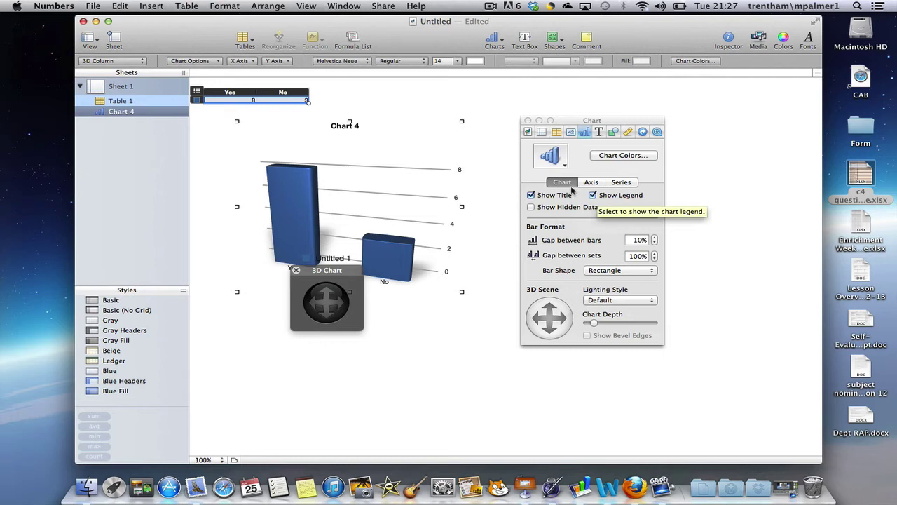
left_click(593, 196)
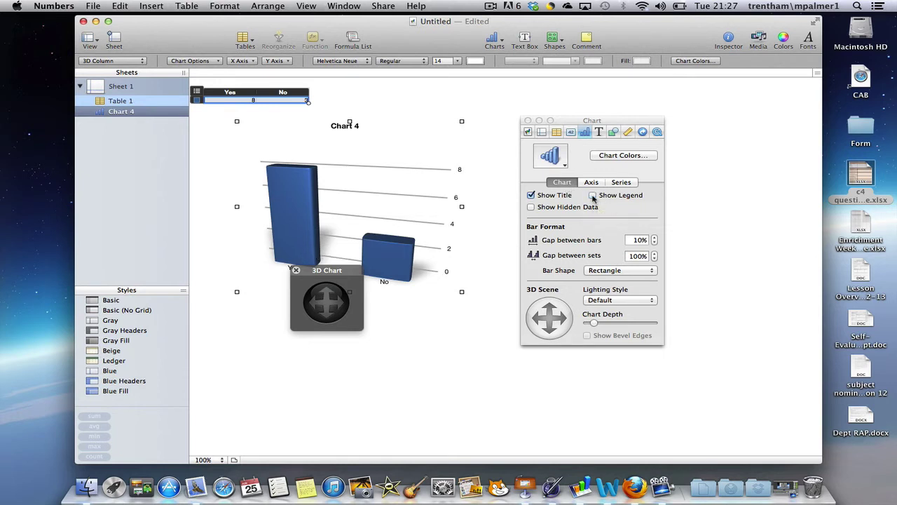
left_click(592, 182)
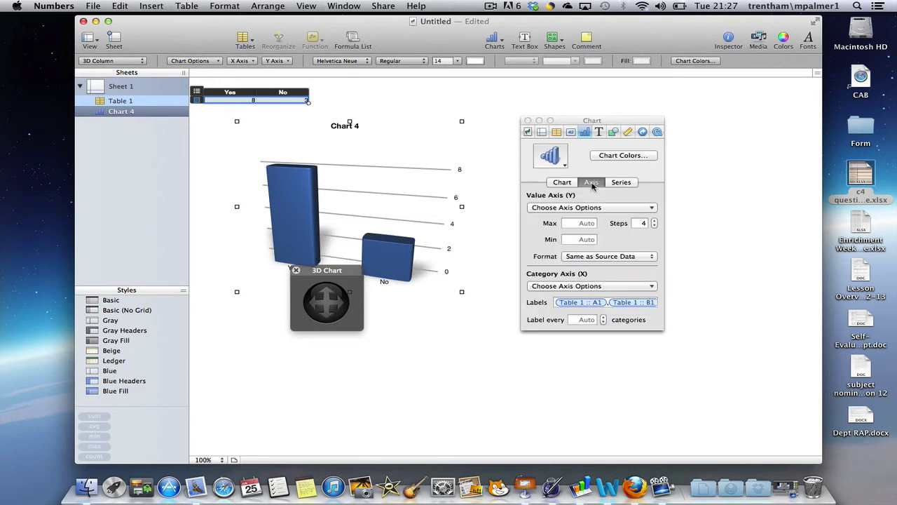
left_click(572, 208)
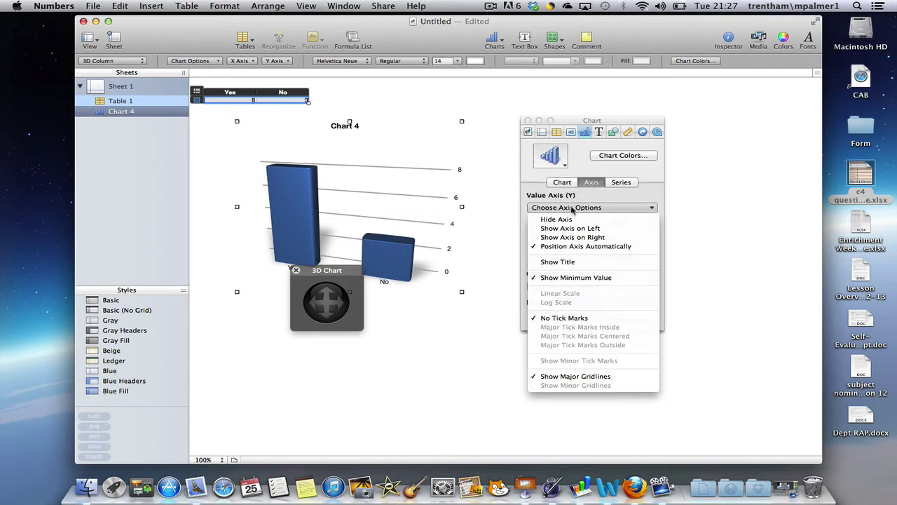
left_click(576, 264)
double_click(468, 226)
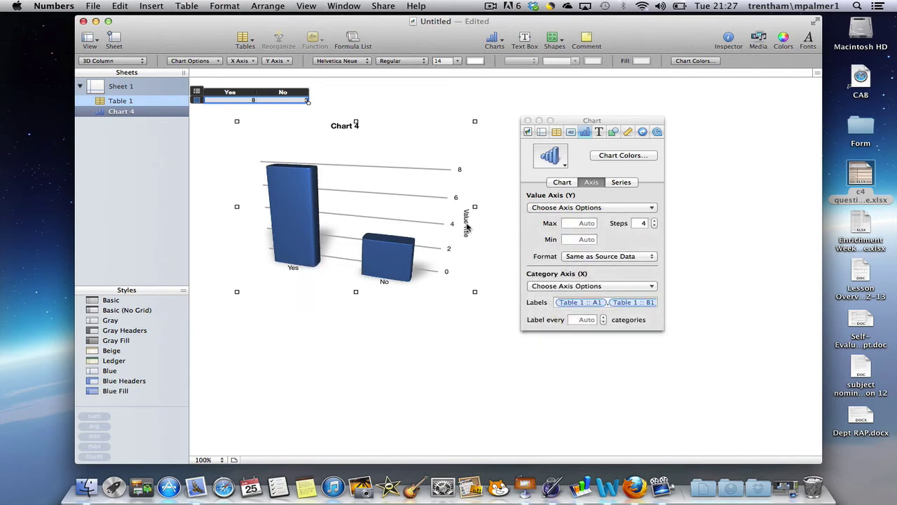
key("BackSpace")
key("BackSpace")
key("BackSpace")
key("BackSpace")
key("BackSpace")
key("BackSpace")
key("BackSpace")
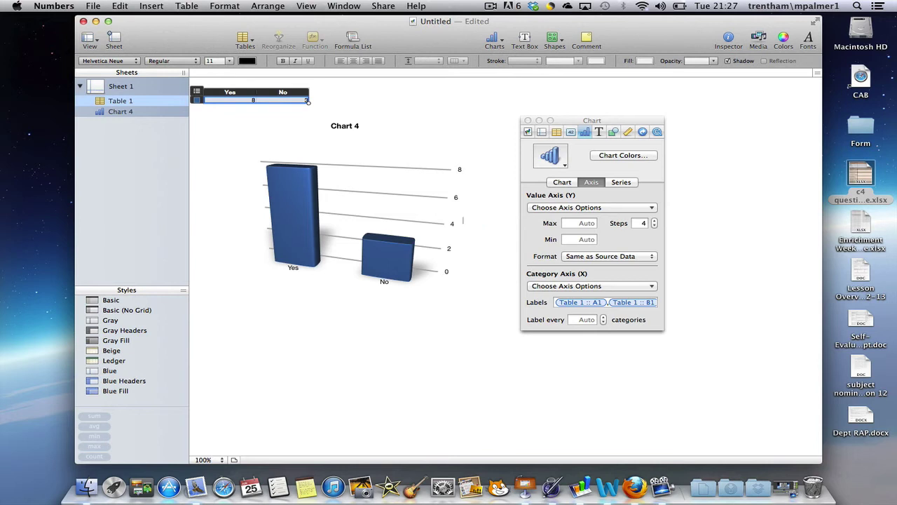
type("Number of people")
left_click(479, 330)
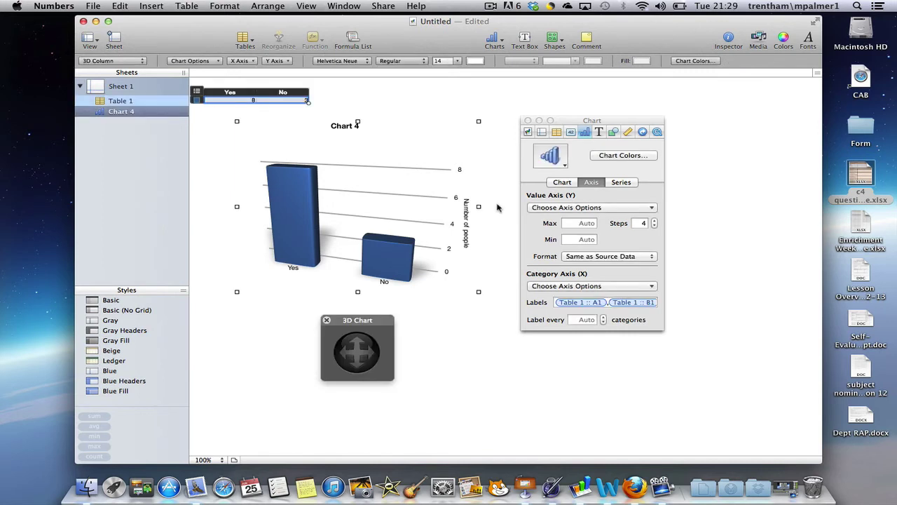
Replace the 'Chart 4' title with 'Do you think fox hunting is cruel?'
left_click(353, 127)
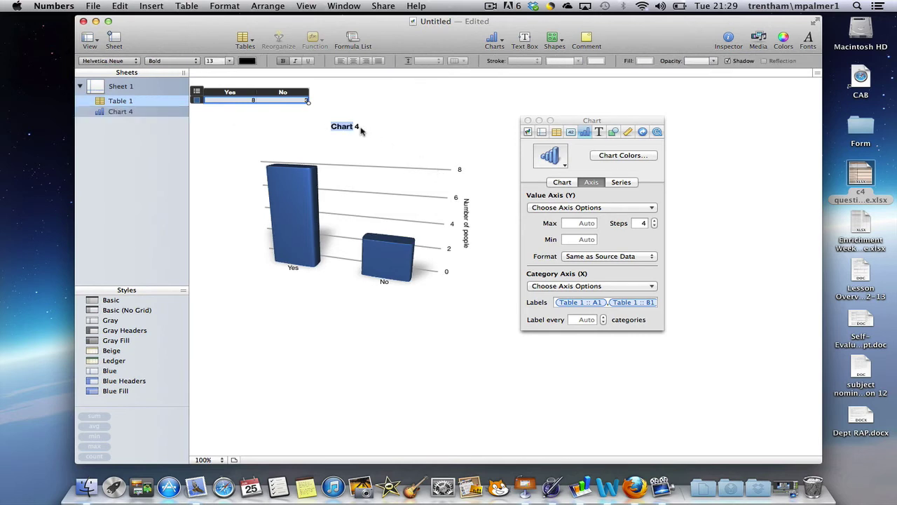
key("BackSpace")
key("BackSpace")
key("BackSpace")
key("BackSpace")
key("BackSpace")
key("Delete")
type("Do you think fox hunting is cruel")
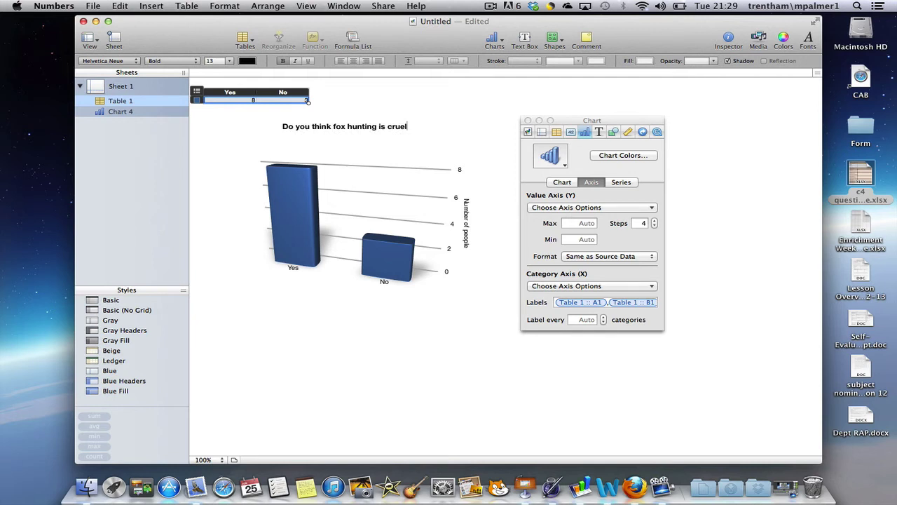
type("?")
left_click(469, 132)
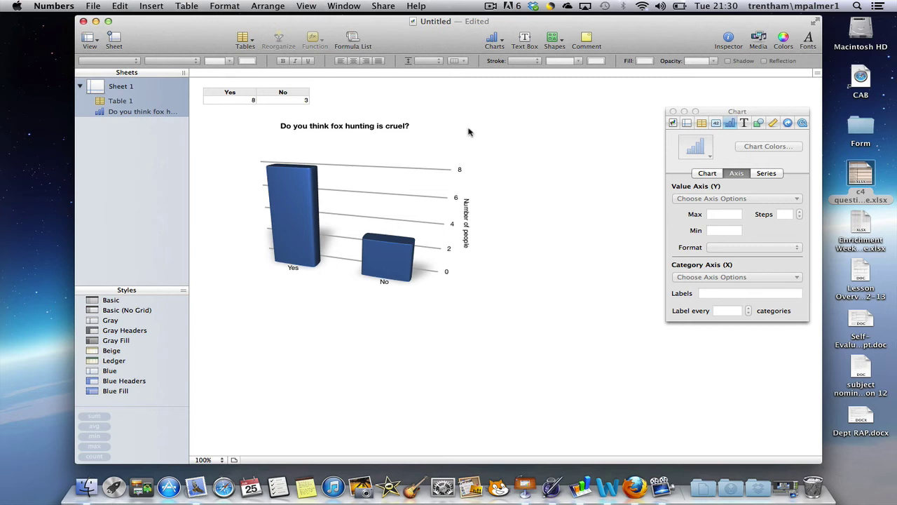
Copy the fox hunting chart with Edit > Copy and bring Keynote to the front
left_click(435, 128)
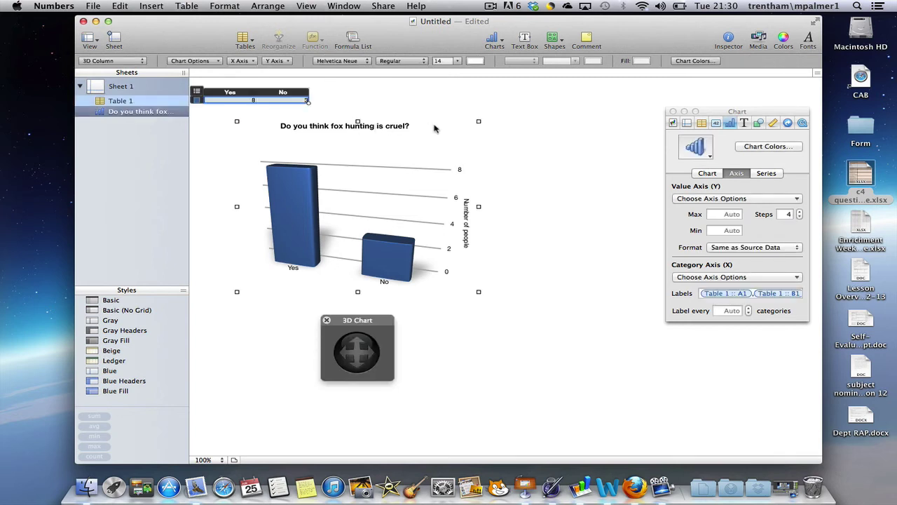
left_click(119, 6)
left_click(130, 58)
left_click(524, 486)
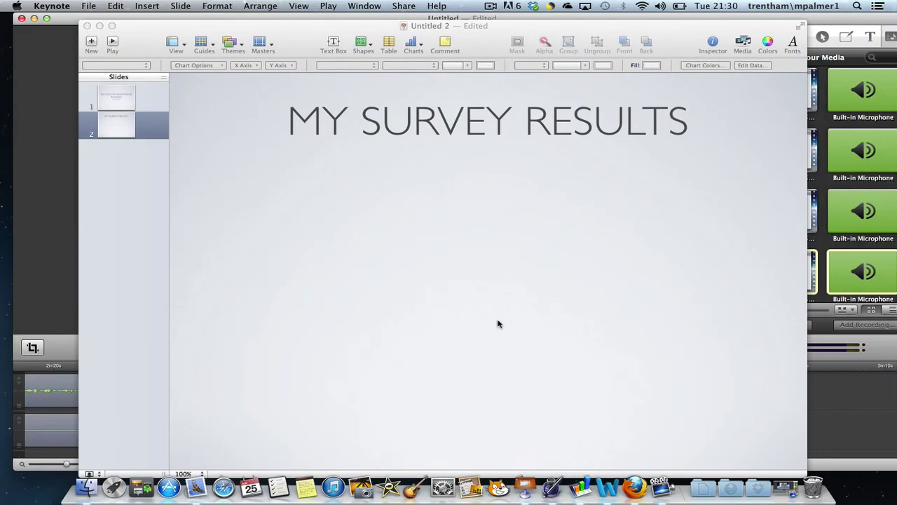
Paste the chart onto slide 2, then move it below the MY SURVEY RESULTS heading and enlarge it
left_click(307, 200)
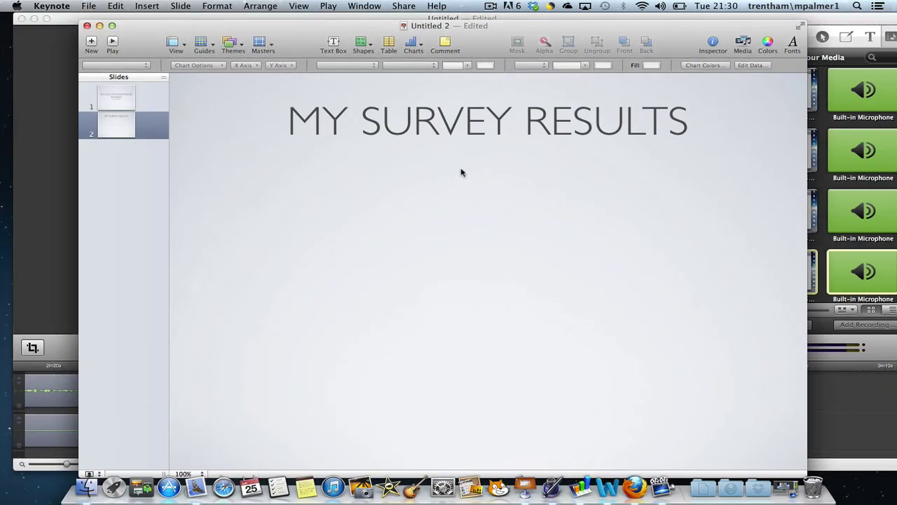
left_click(117, 6)
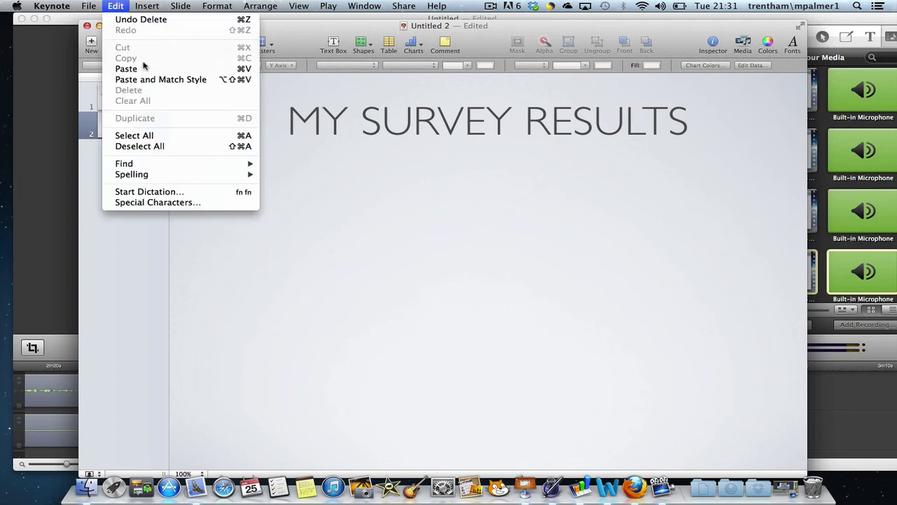
left_click(140, 69)
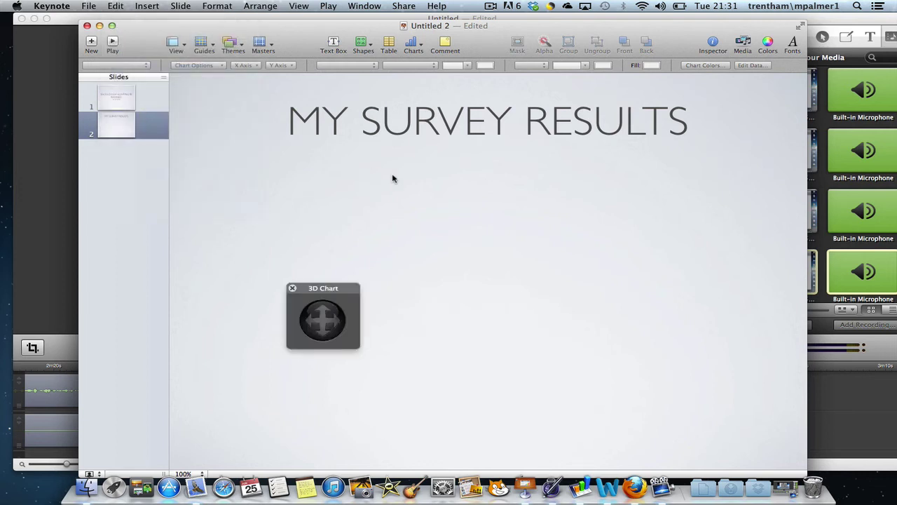
left_click_drag(392, 175, 378, 253)
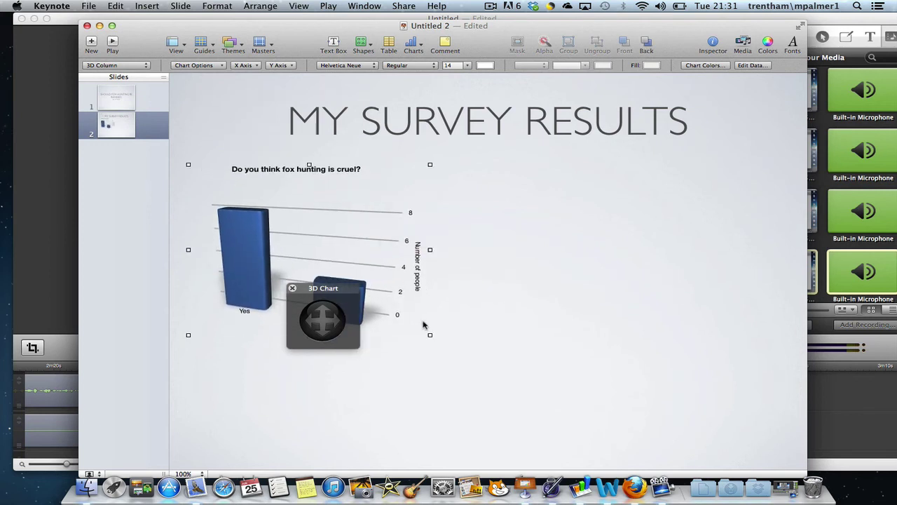
left_click_drag(430, 335, 493, 423)
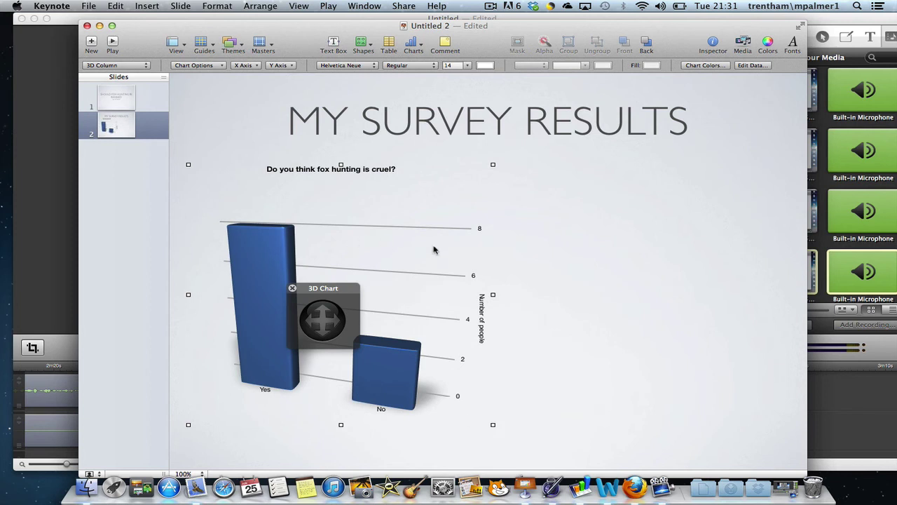